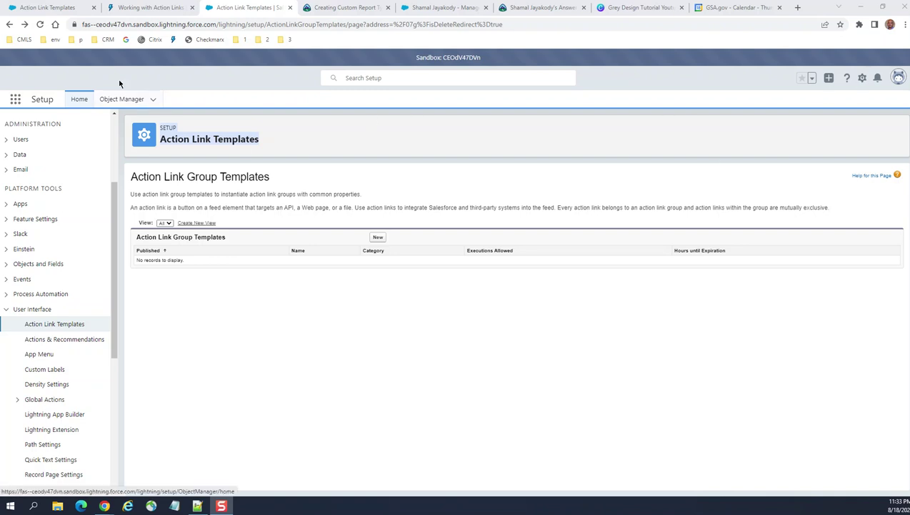
Start a new action link group template named My Test with developer name My_Test and category Primary action.
click(60, 326)
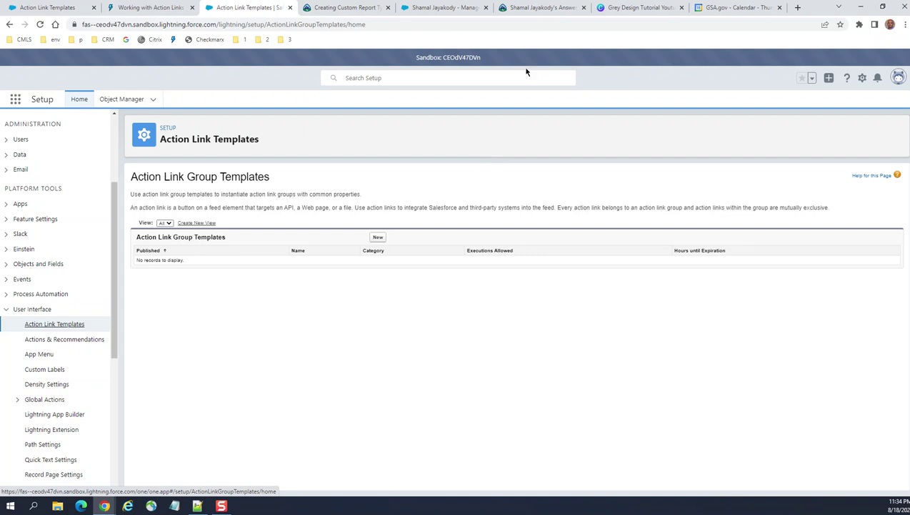
click(378, 239)
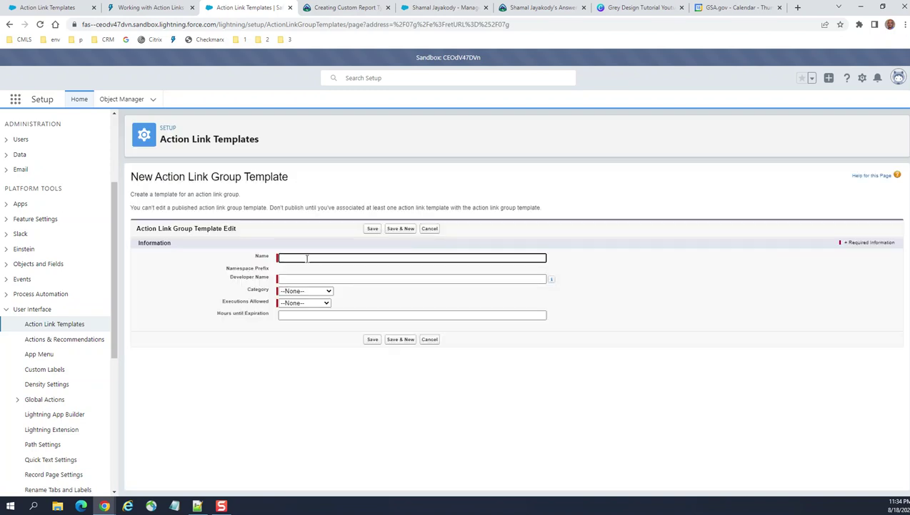
text(My Test)
click(298, 279)
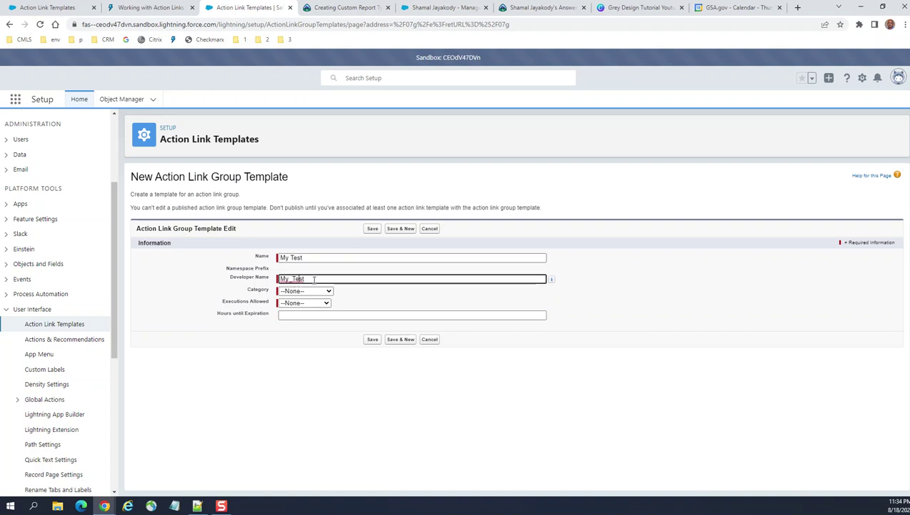
click(284, 290)
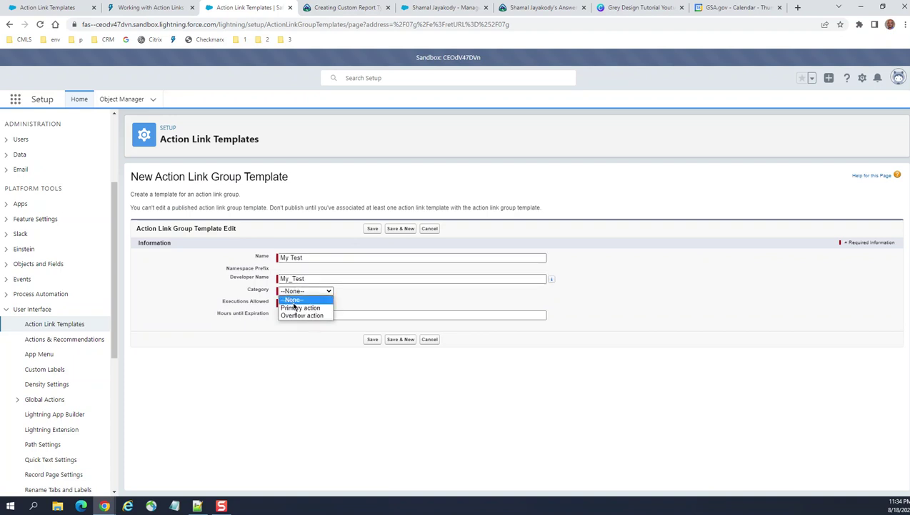
click(298, 308)
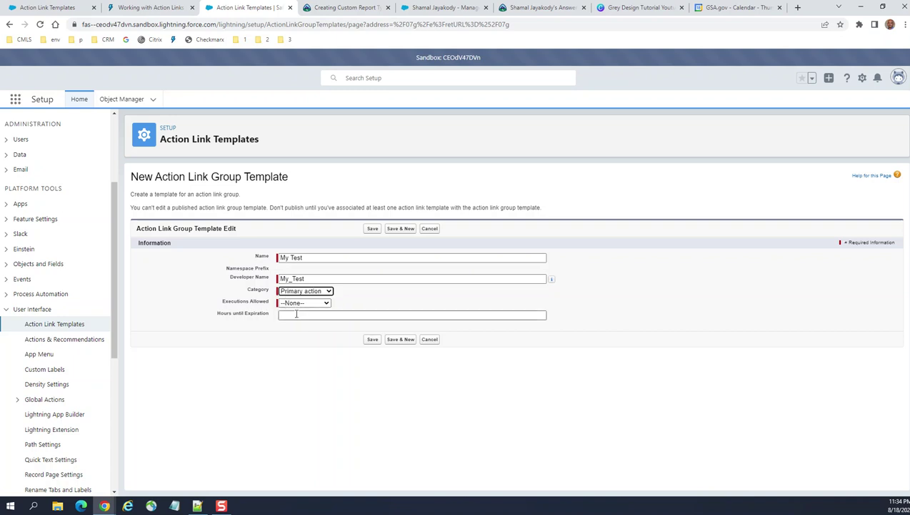
Set the hours until expiration to 1 and executions allowed to Once, and save the group template.
click(296, 313)
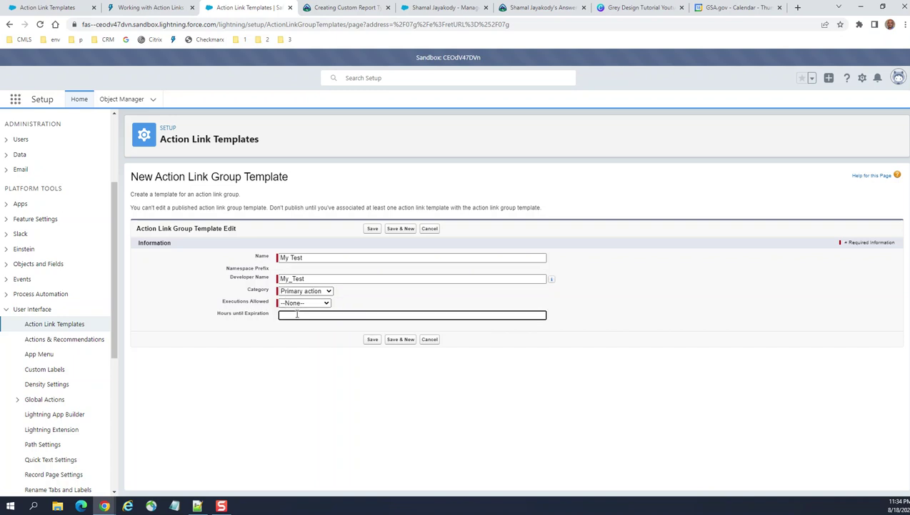
click(372, 341)
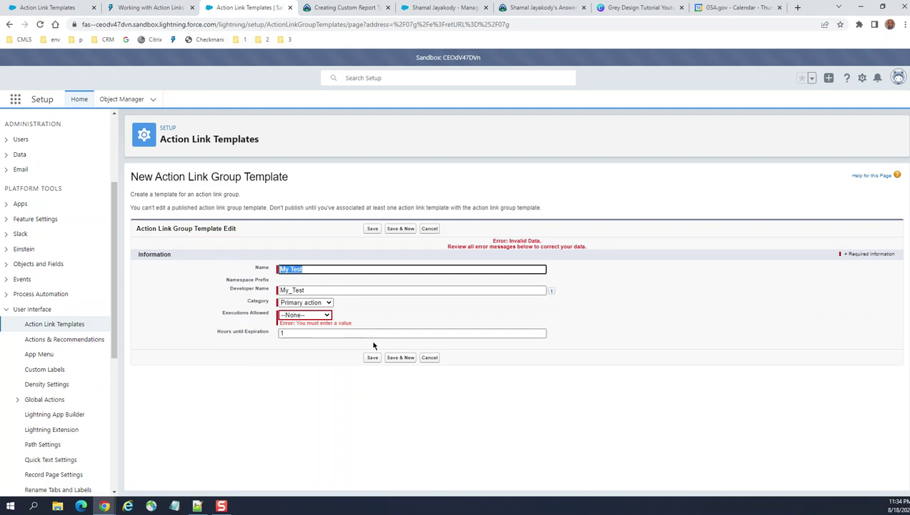
click(307, 314)
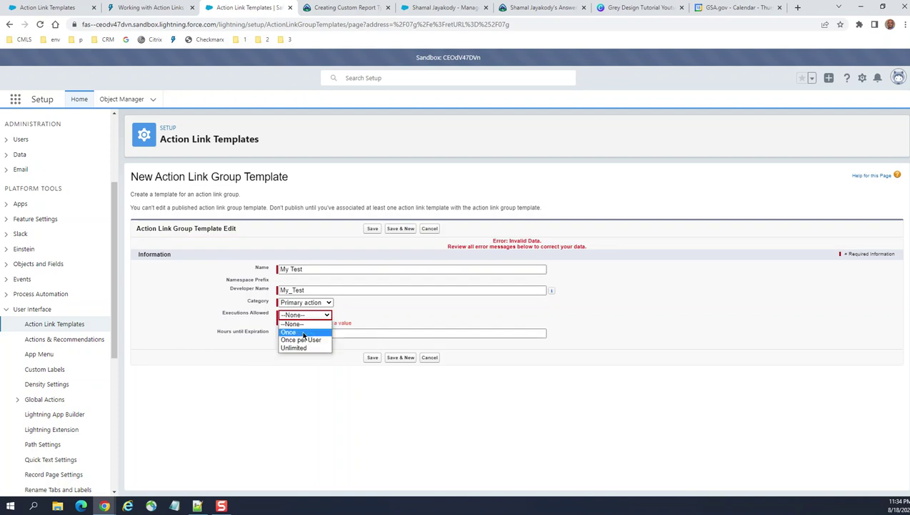
click(304, 334)
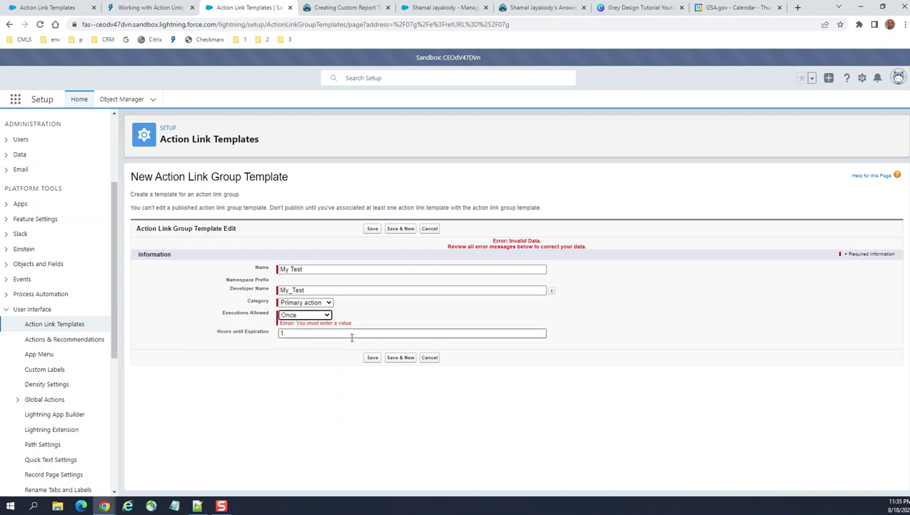
click(369, 357)
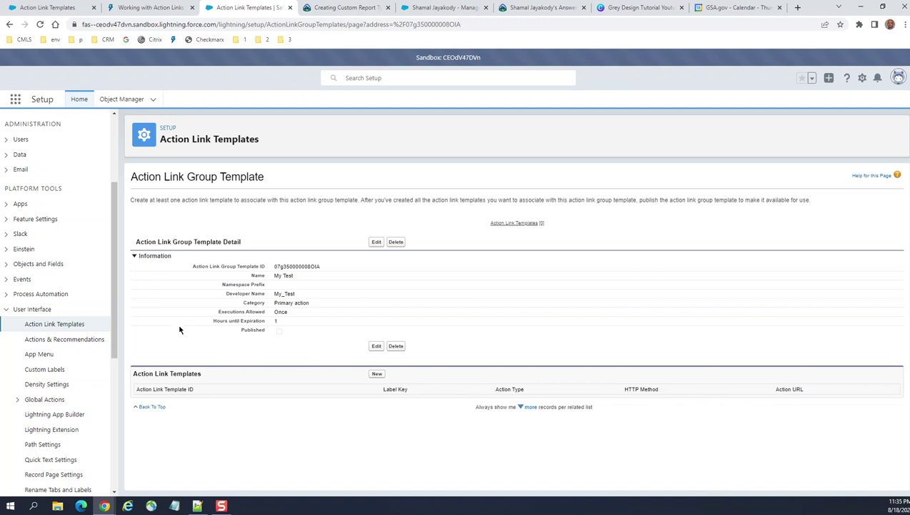
Try to add a new action link template to the My Test group template, and dismiss the dialog.
click(377, 375)
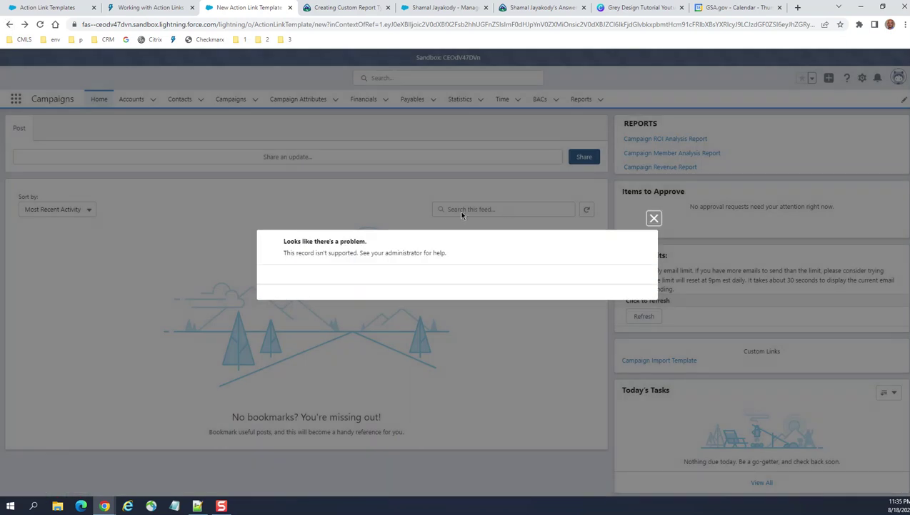
click(655, 218)
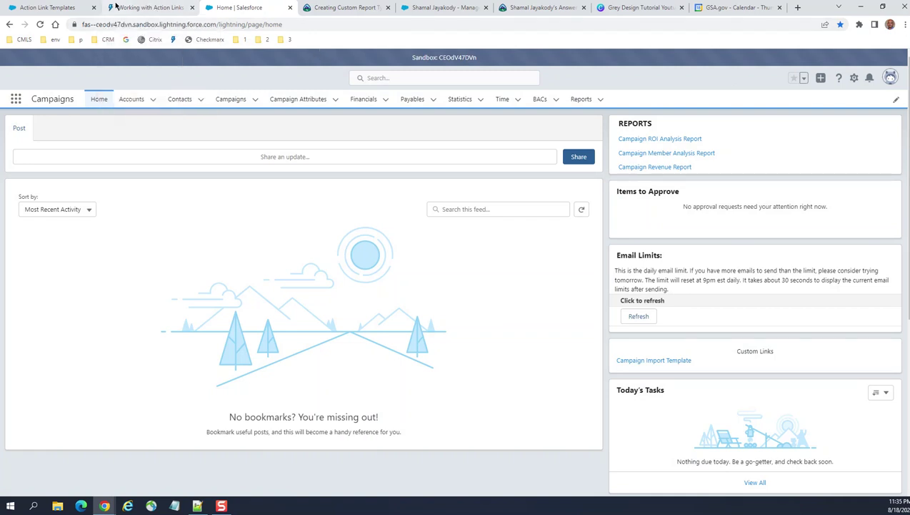
Read the introduction and the workflow feed example in the Apex Developer Guide page Working with Action Links.
click(137, 11)
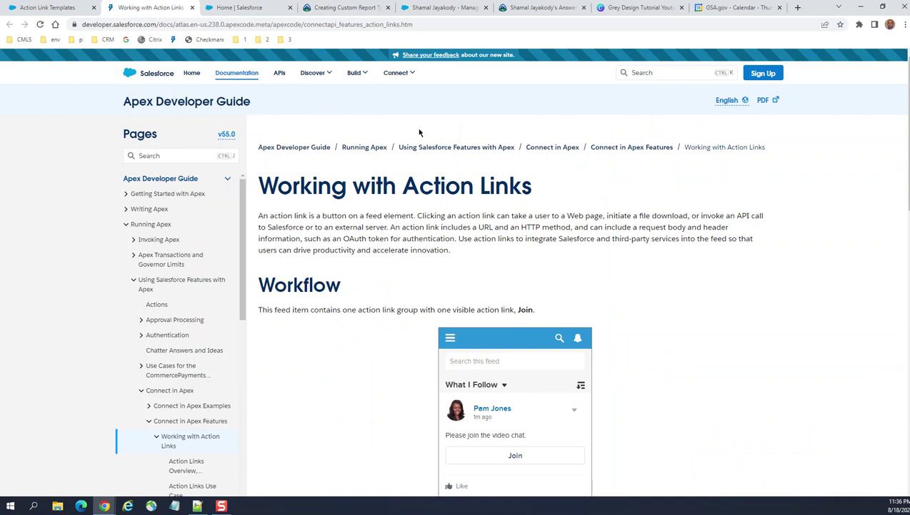
scroll(543, 214, down, 1)
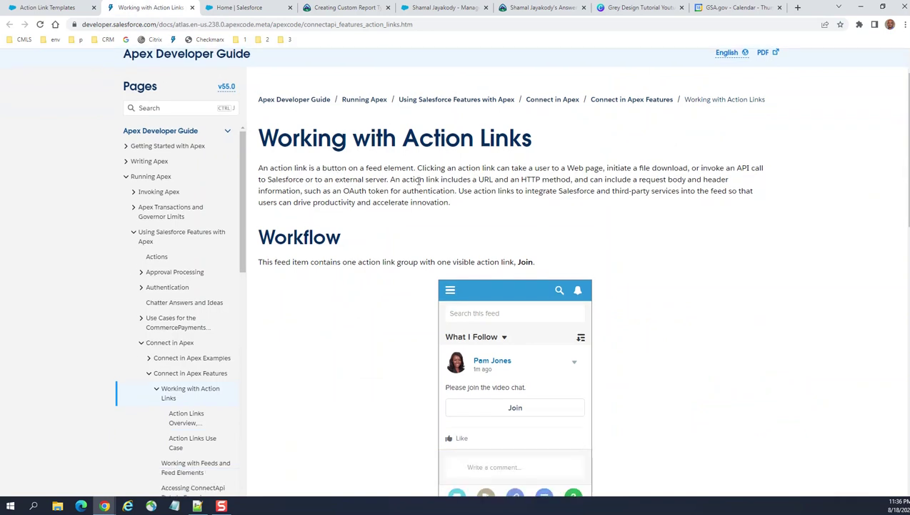
scroll(497, 161, up, 1)
scroll(497, 157, down, 2)
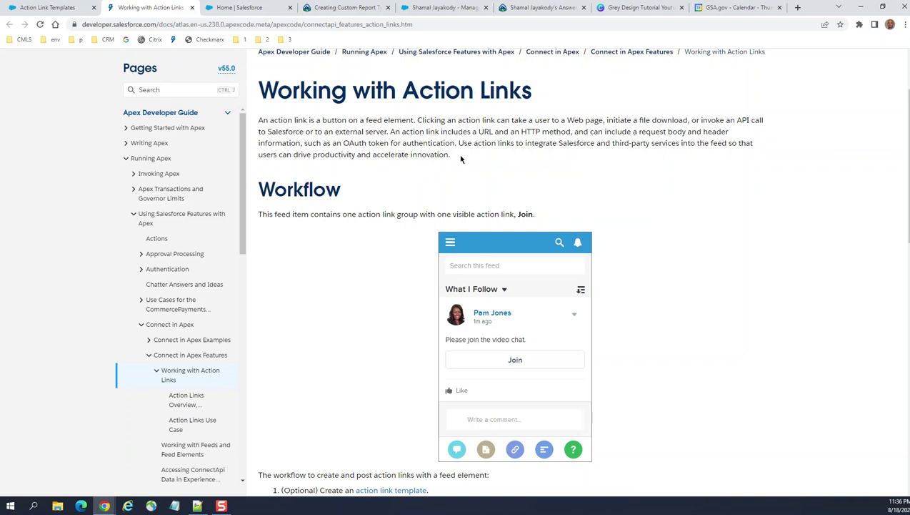
scroll(643, 180, down, 2)
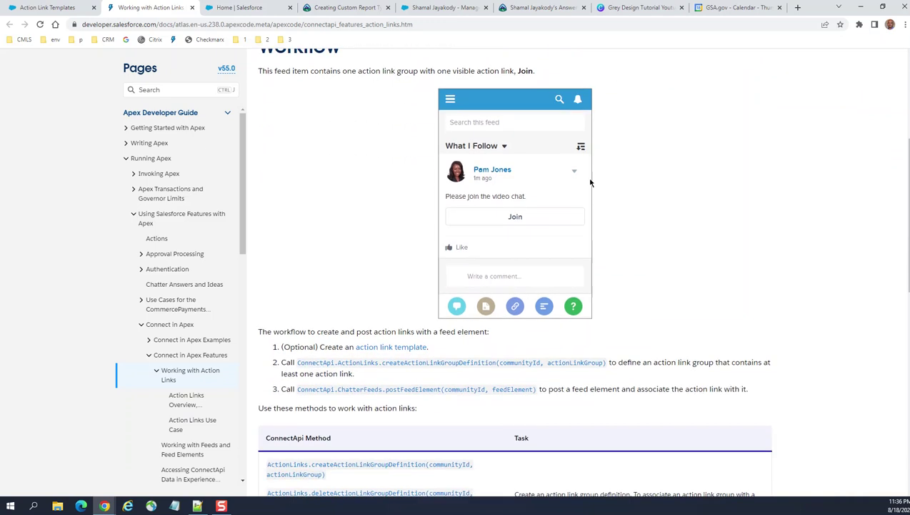
scroll(404, 142, up, 2)
scroll(497, 176, down, 1)
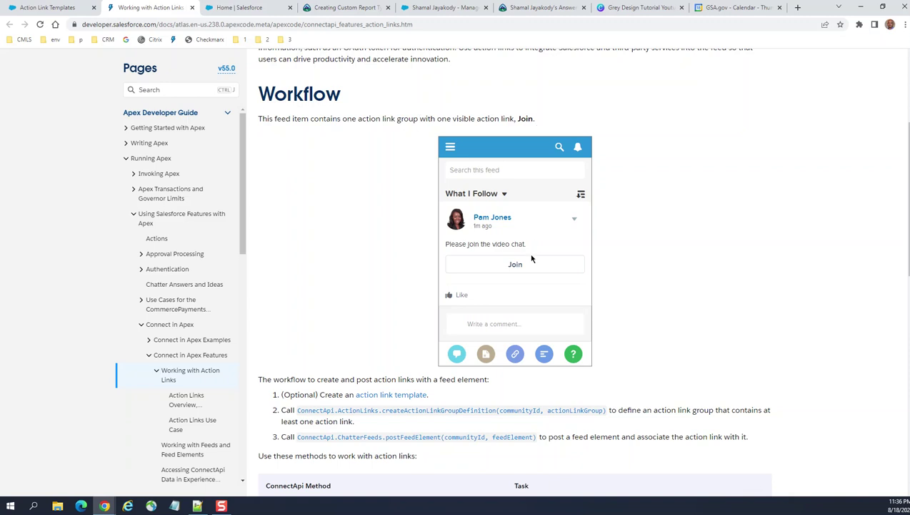
Review the workflow steps and ConnectApi methods for action links, and open the Action Links Overview, Authentication, and Security topic.
scroll(702, 243, down, 1)
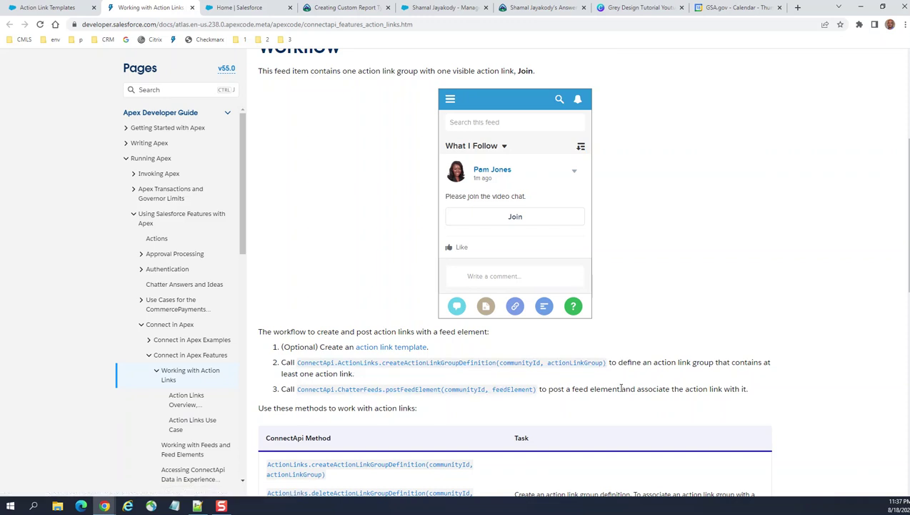
scroll(736, 271, down, 1)
scroll(736, 267, up, 1)
scroll(741, 243, down, 3)
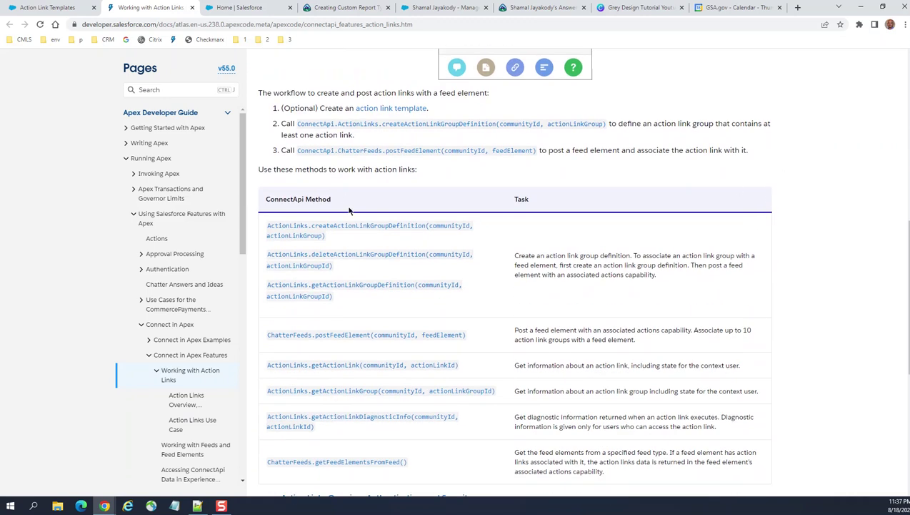
scroll(352, 215, down, 1)
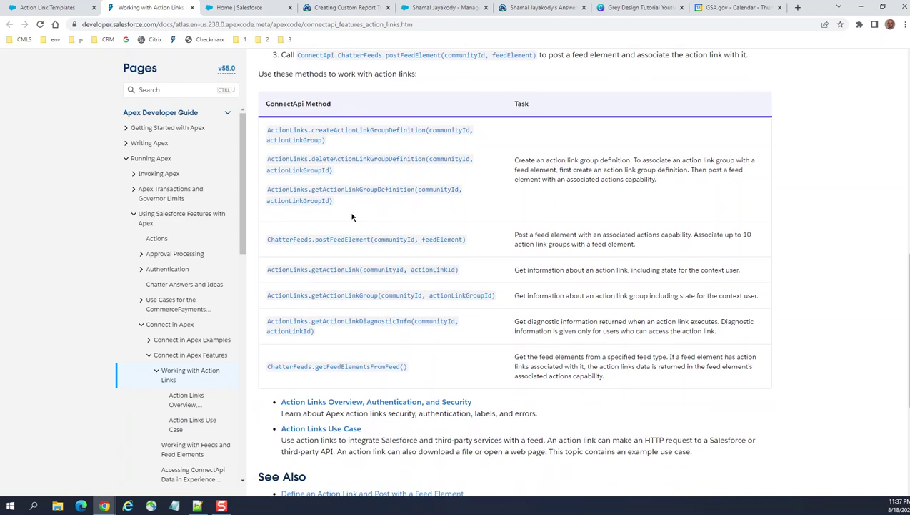
scroll(351, 177, down, 2)
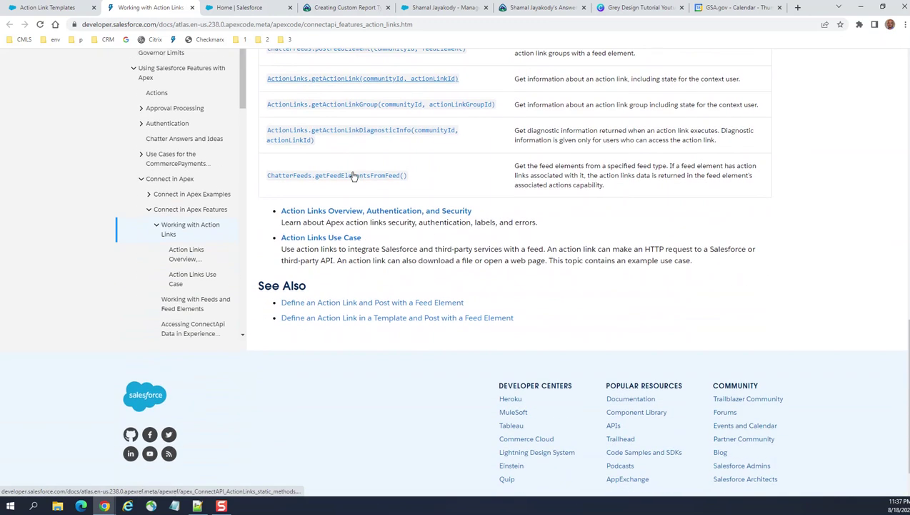
scroll(353, 176, up, 8)
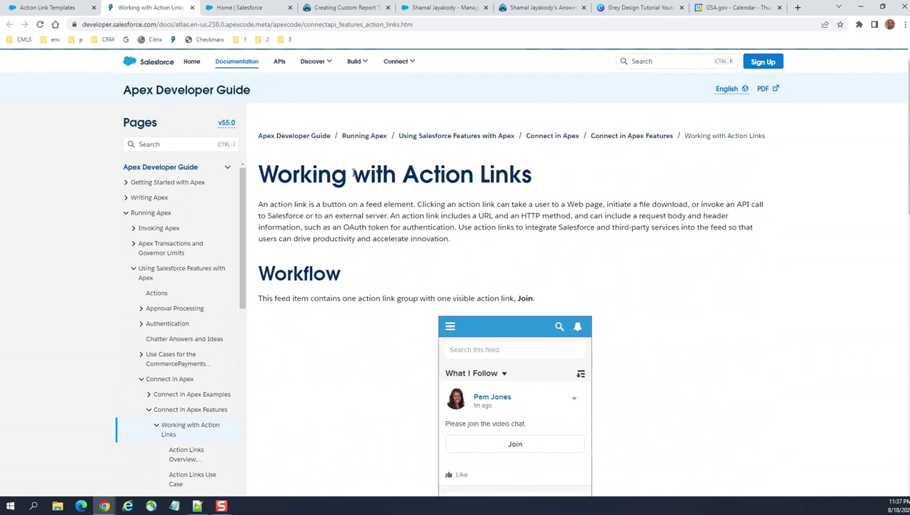
scroll(353, 172, down, 2)
scroll(185, 275, down, 2)
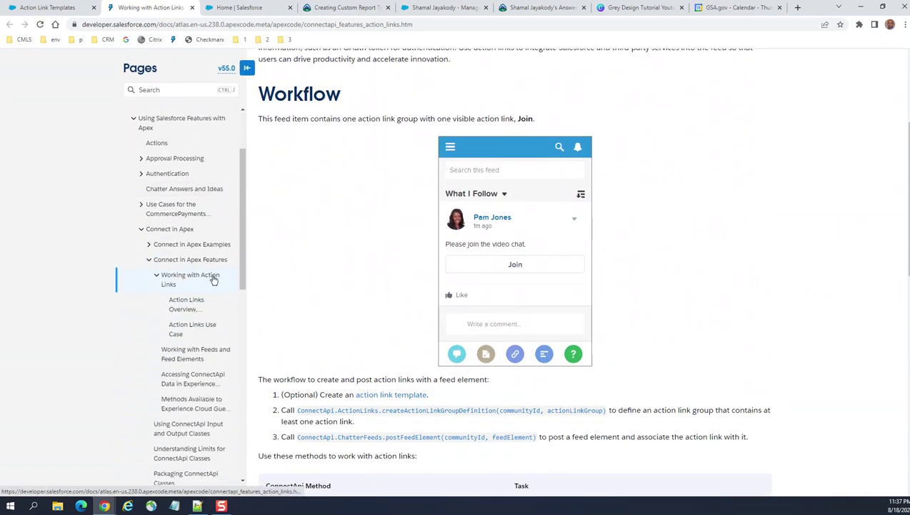
click(193, 310)
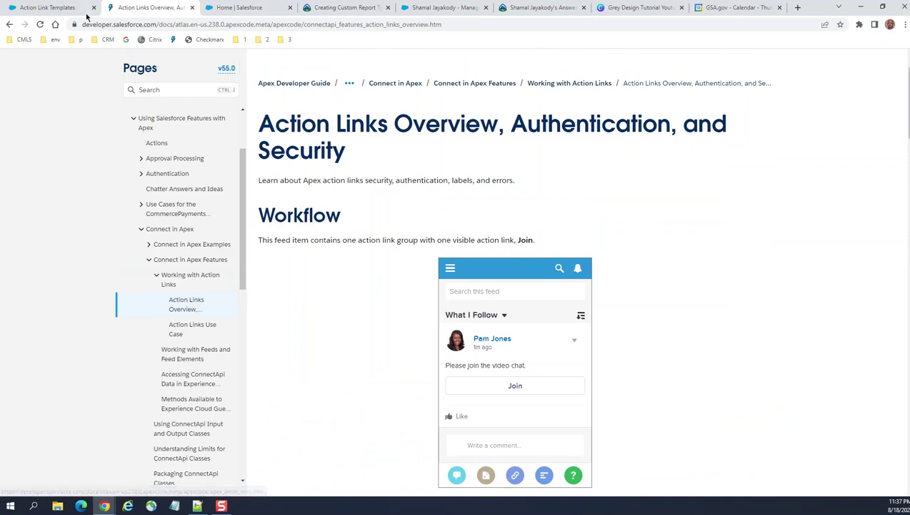
Look through the Salesforce Help article Action Link Templates and expand its subtopics in the table of contents.
click(64, 8)
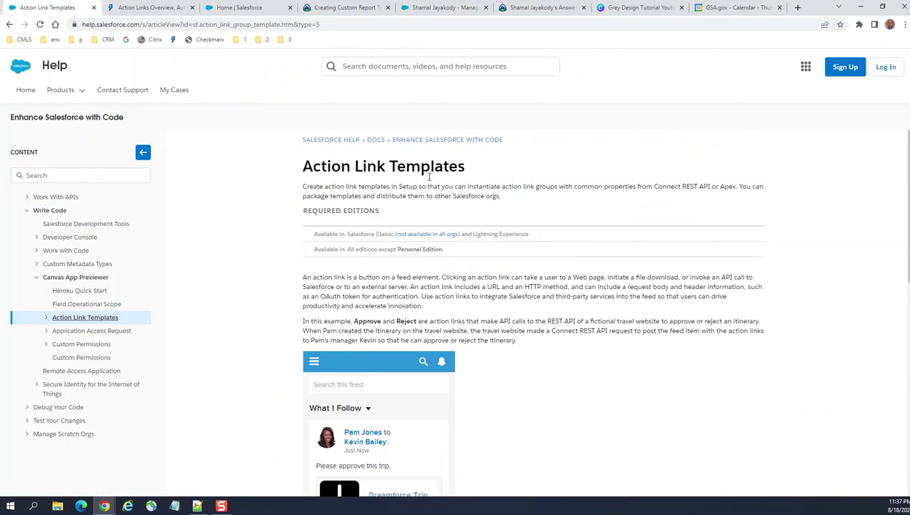
scroll(390, 260, down, 2)
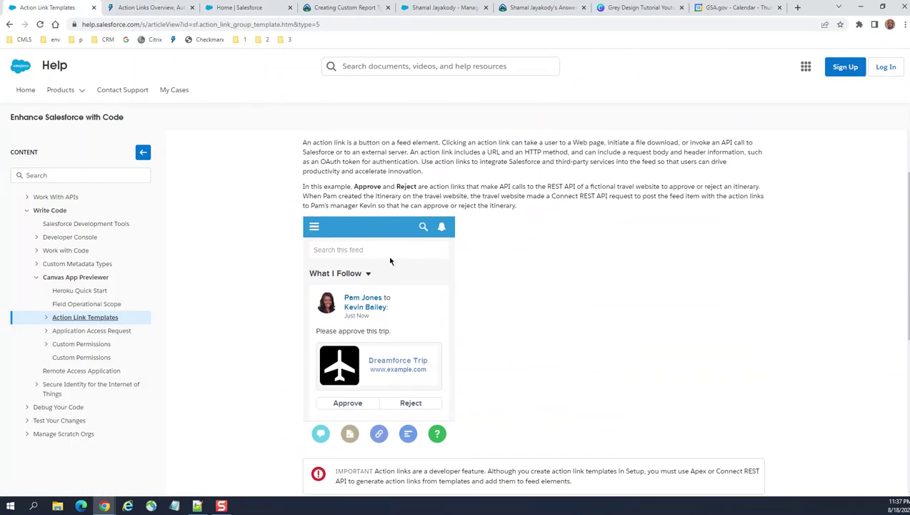
click(39, 316)
scroll(280, 177, up, 3)
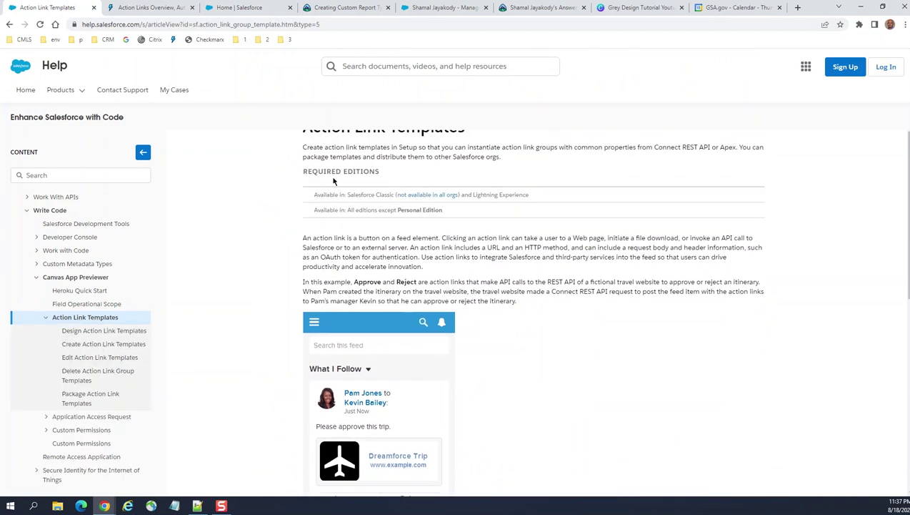
scroll(349, 184, down, 3)
scroll(400, 239, up, 1)
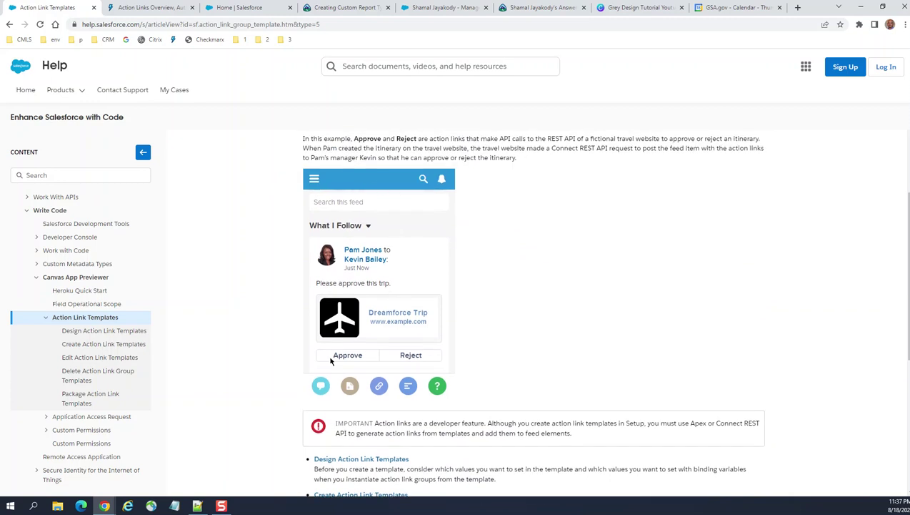
scroll(380, 193, up, 1)
scroll(385, 193, up, 1)
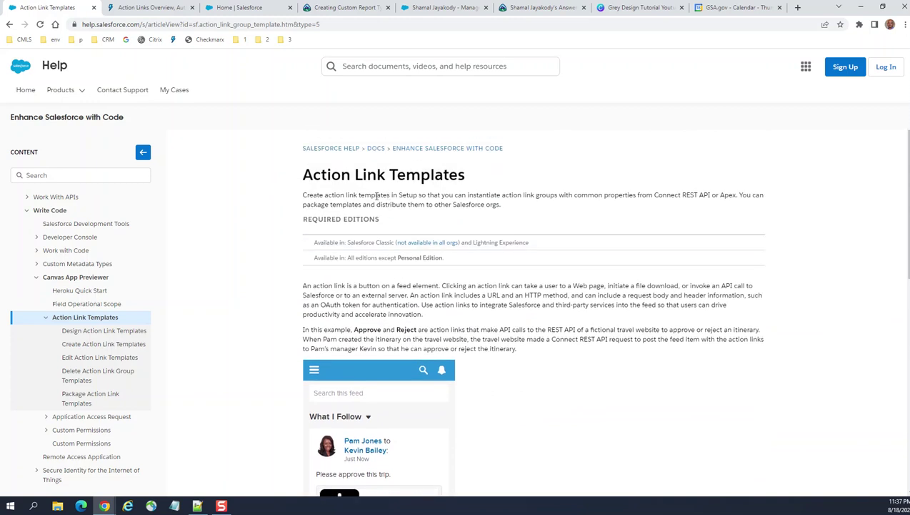
Read the article's action link description, approve/reject example and developer note, and open the Design Action Link Templates topic.
scroll(486, 191, down, 1)
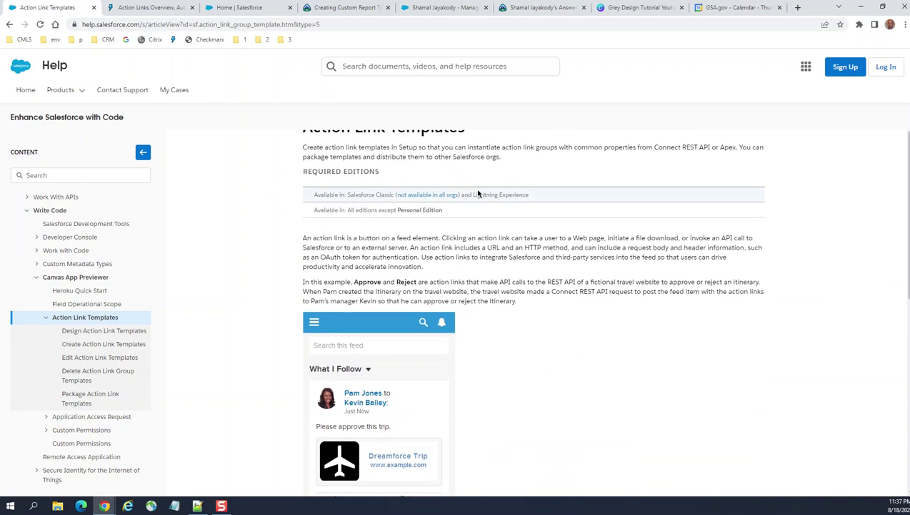
scroll(475, 194, down, 1)
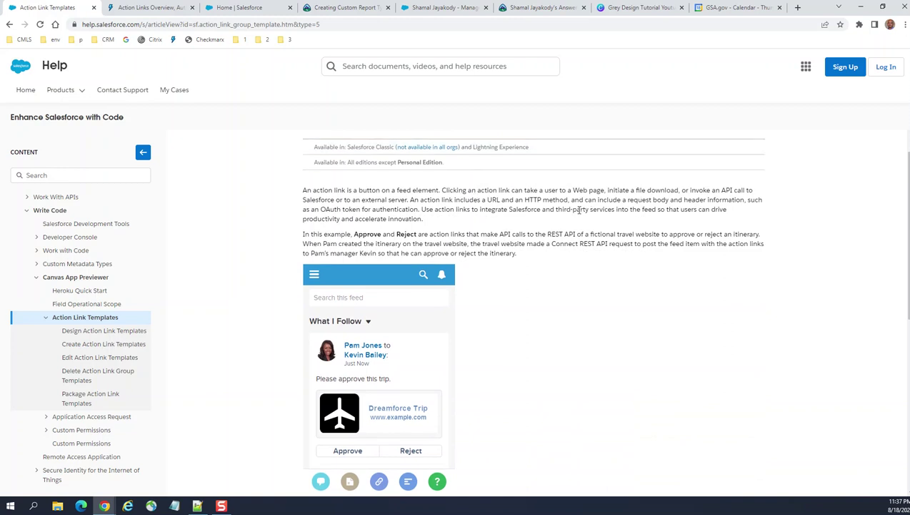
scroll(579, 215, down, 1)
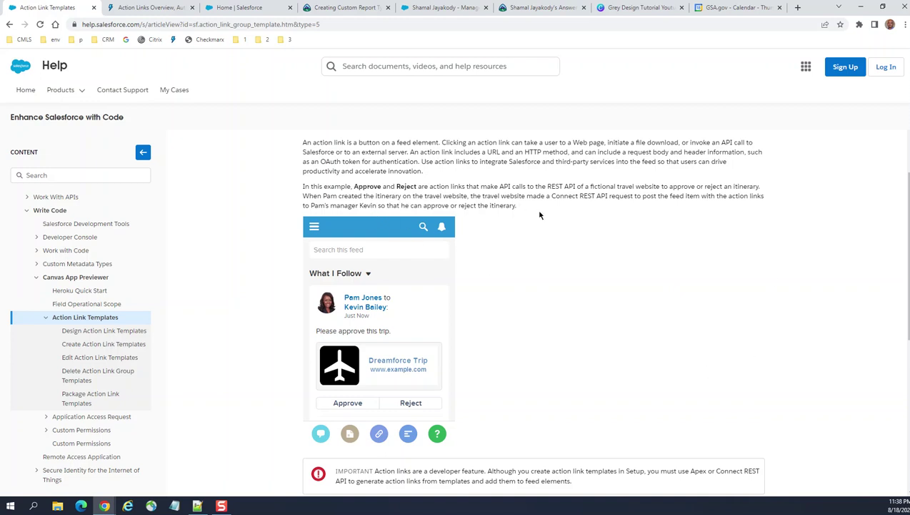
scroll(539, 215, down, 1)
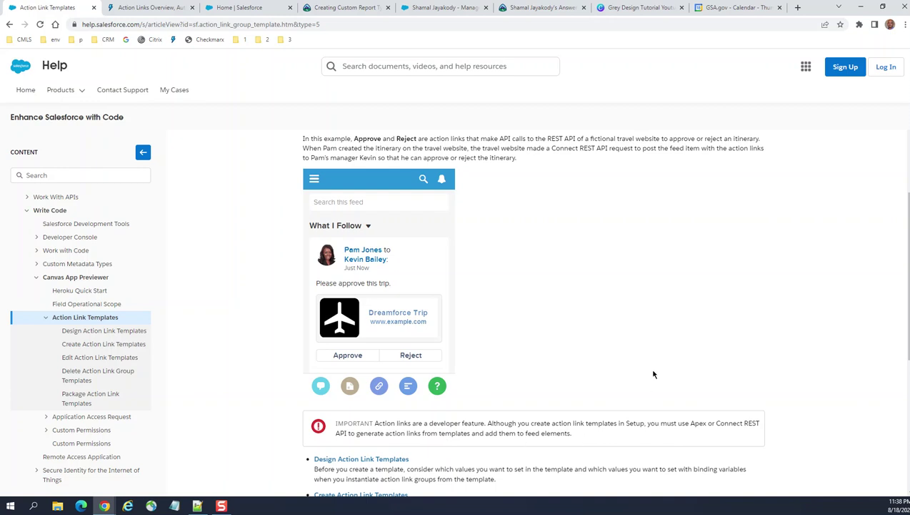
scroll(663, 337, down, 2)
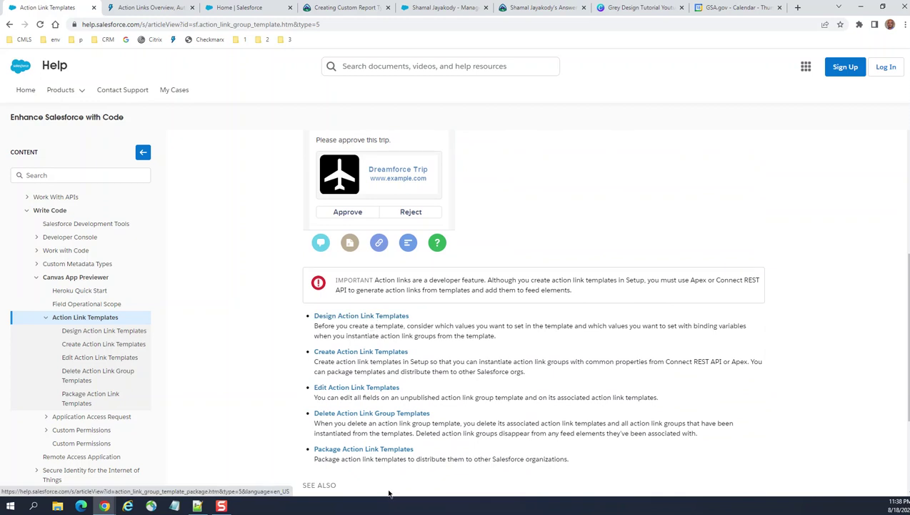
click(366, 318)
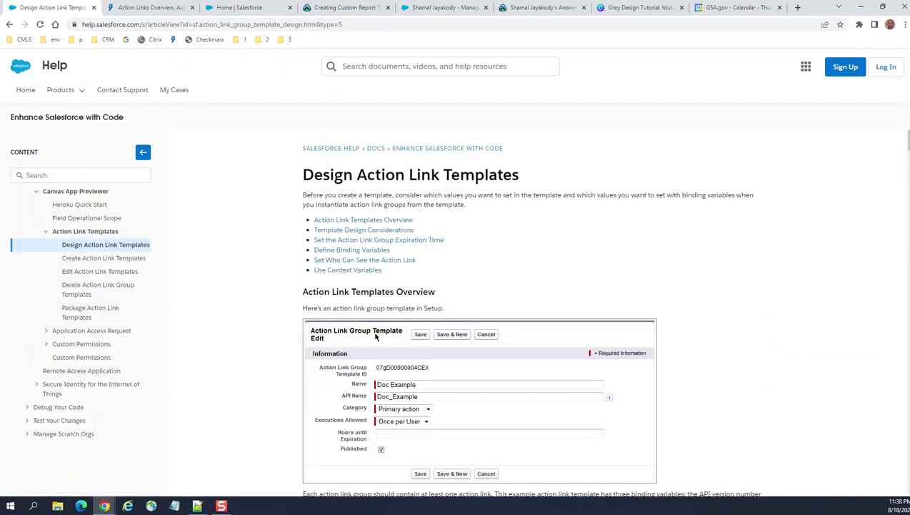
Examine the example action link group template, the action link template fields and the Connect REST API request in Design Action Link Templates.
scroll(431, 452, down, 5)
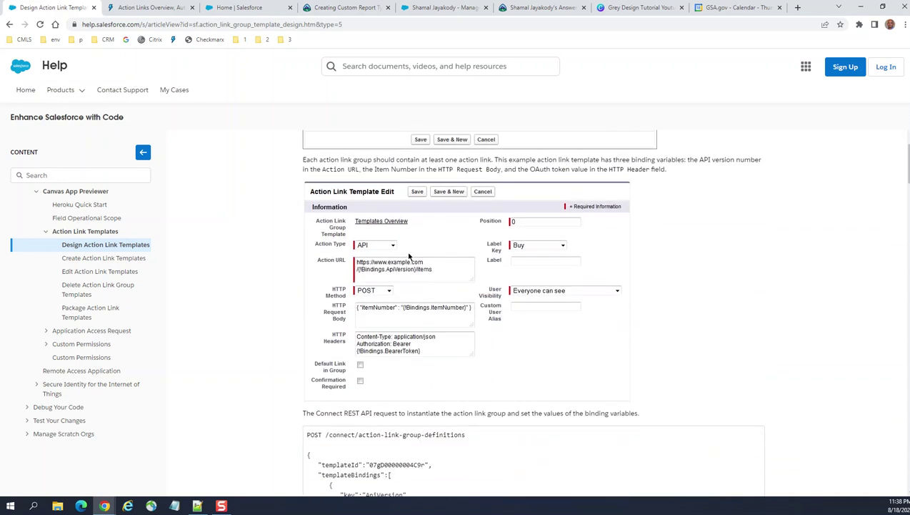
scroll(529, 348, up, 1)
scroll(531, 350, down, 1)
scroll(623, 278, down, 1)
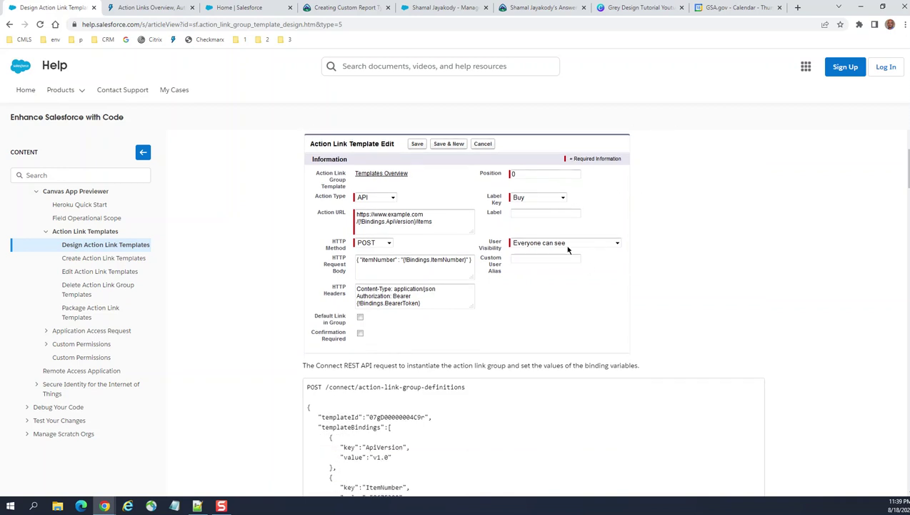
scroll(624, 259, down, 3)
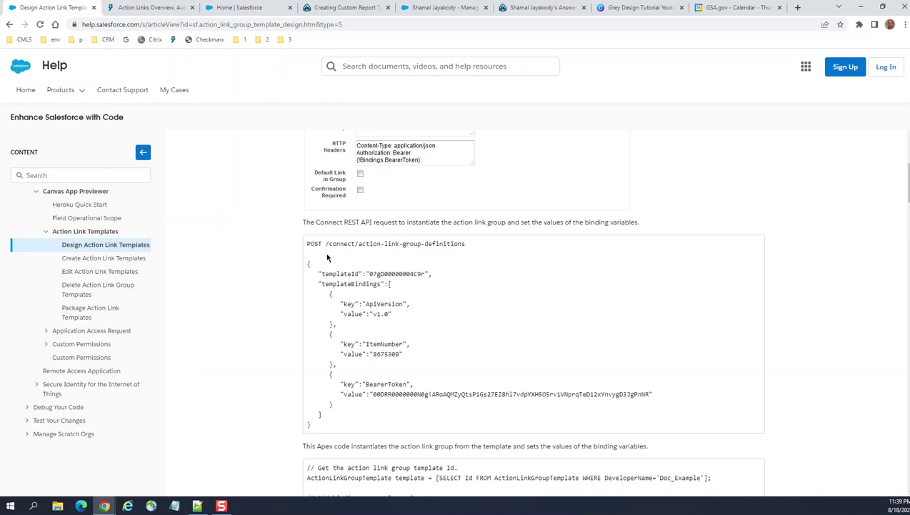
drag(309, 247, 309, 253)
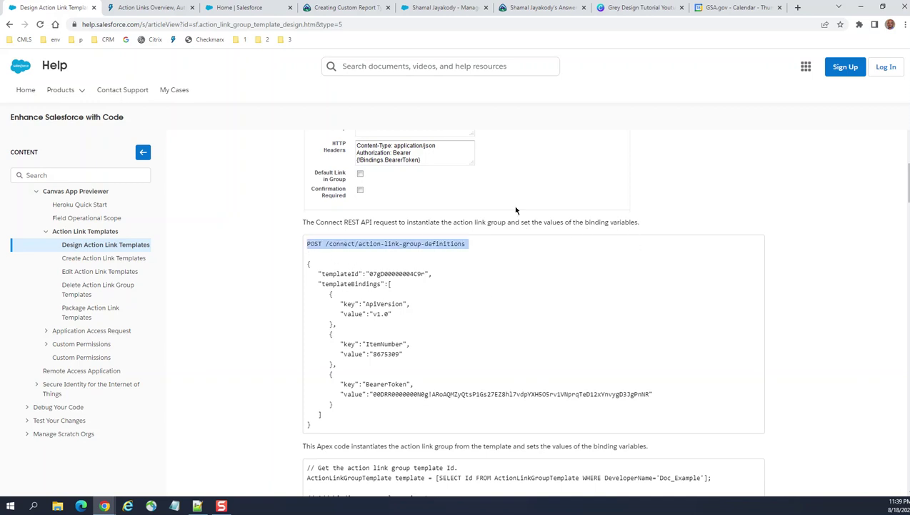
click(701, 166)
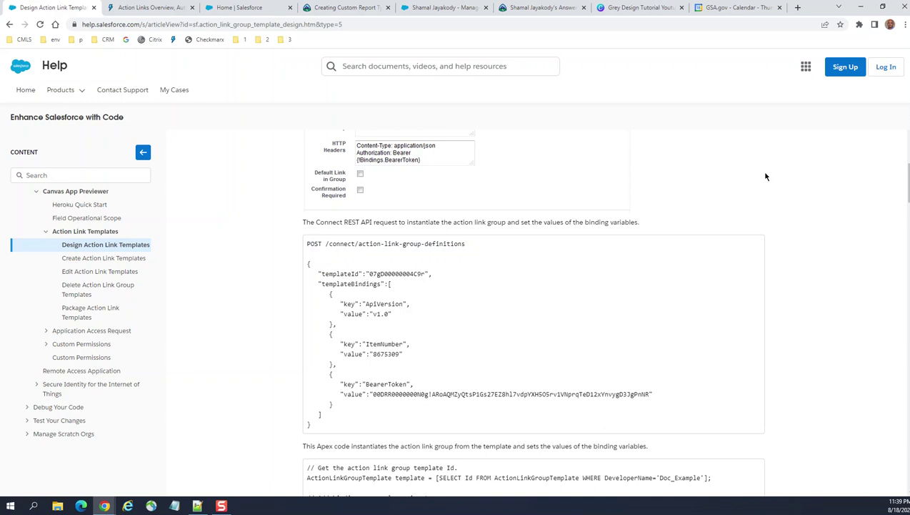
Read the Apex code that instantiates the action link group, the template design considerations and the expiration time section.
scroll(747, 209, down, 3)
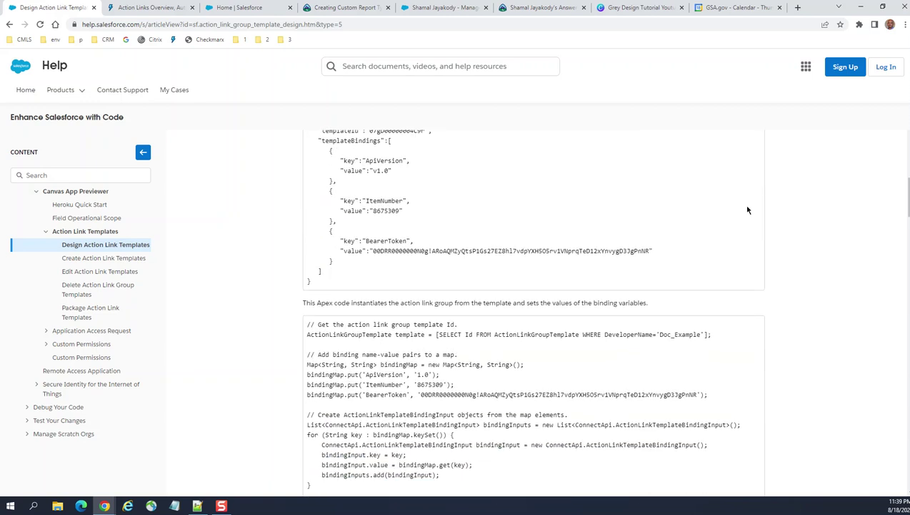
scroll(734, 207, down, 2)
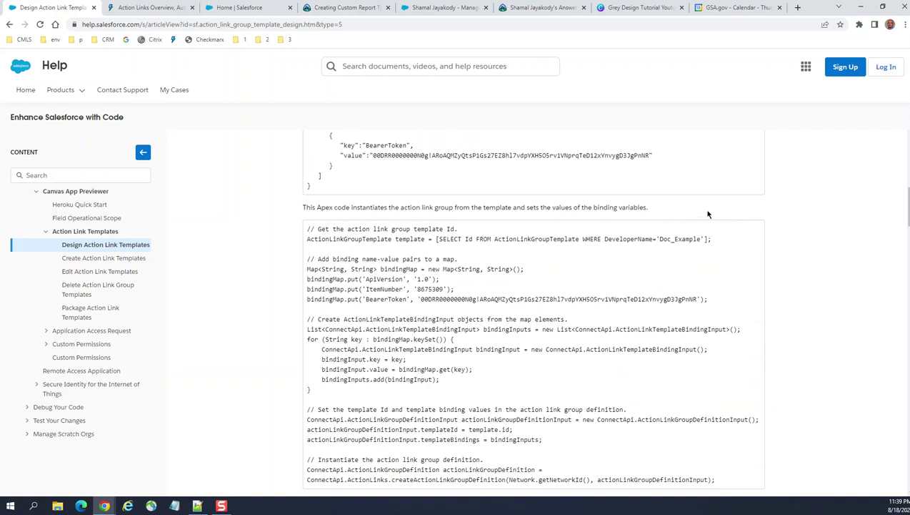
scroll(720, 209, down, 2)
scroll(720, 209, up, 1)
scroll(719, 210, down, 3)
scroll(705, 206, down, 4)
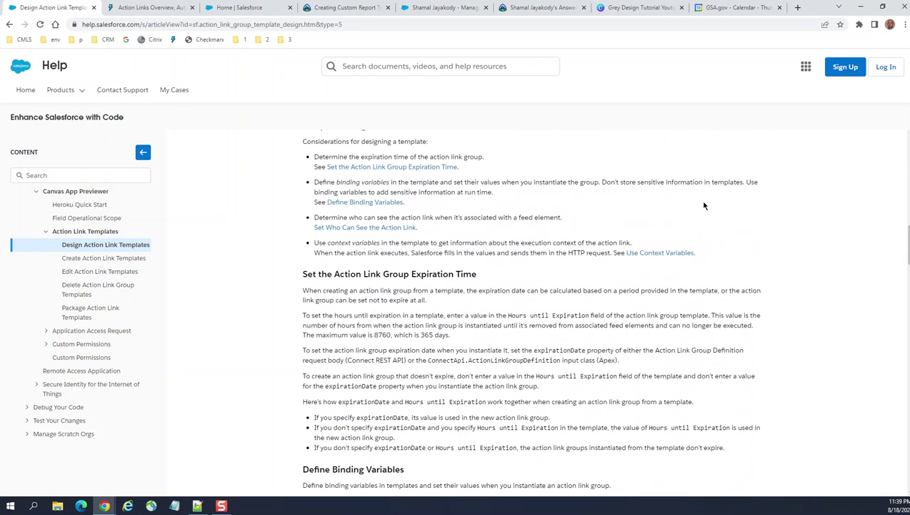
Open the Create Action Link Templates topic and read its creation steps through to publishing the group template.
click(137, 258)
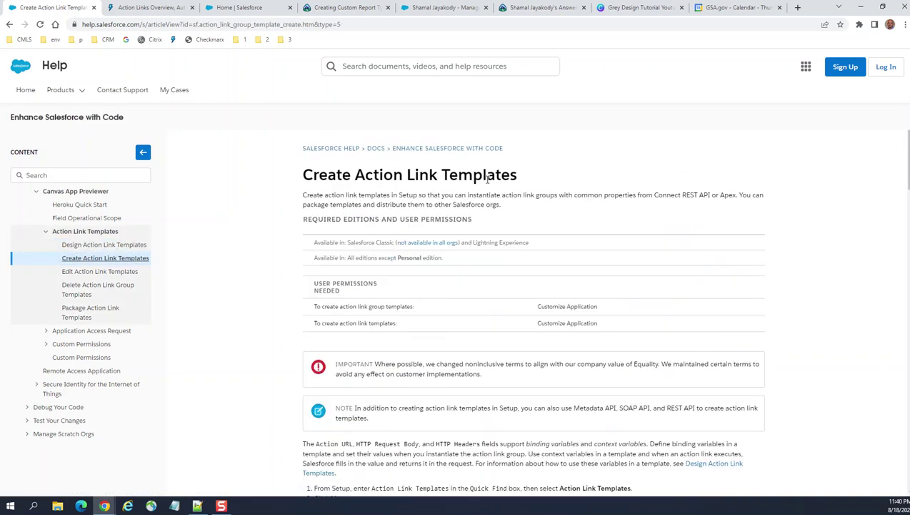
scroll(556, 166, down, 11)
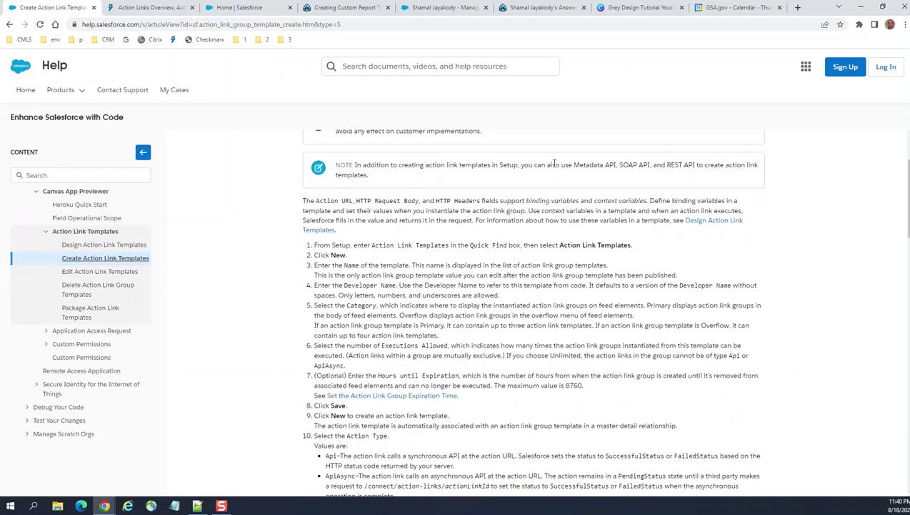
scroll(554, 163, down, 6)
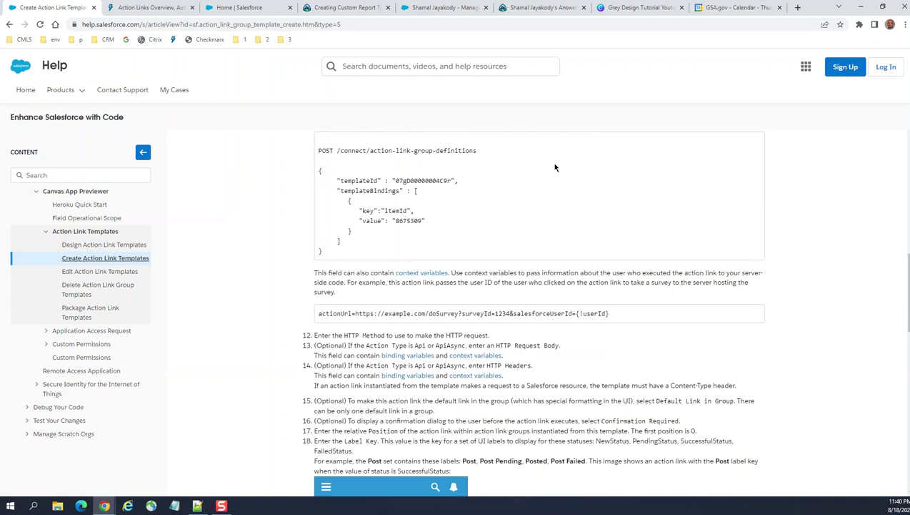
scroll(556, 166, down, 8)
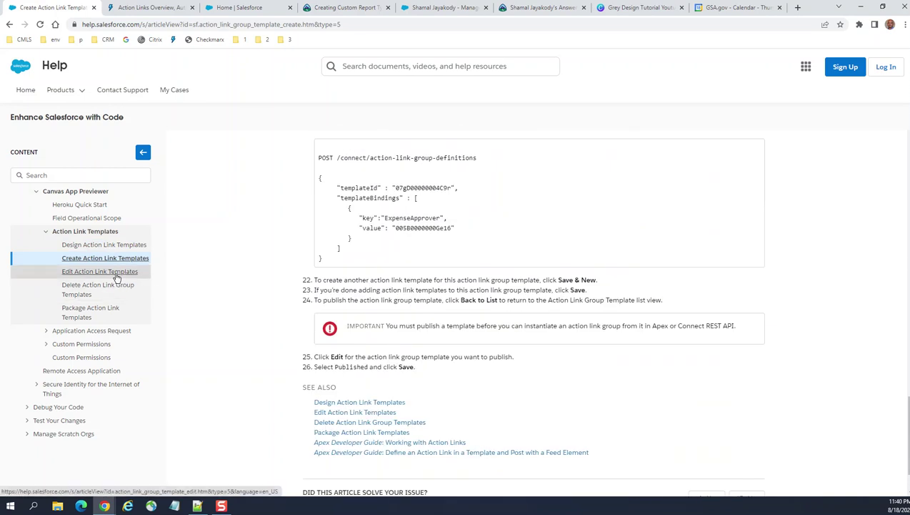
Open the Edit Action Link Templates topic and review its editing steps and the rules for binding variables.
click(114, 272)
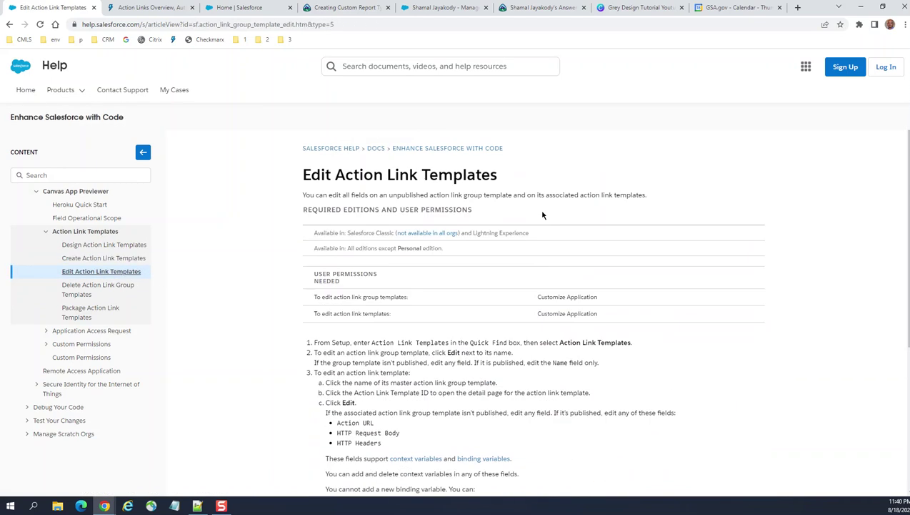
scroll(543, 215, down, 4)
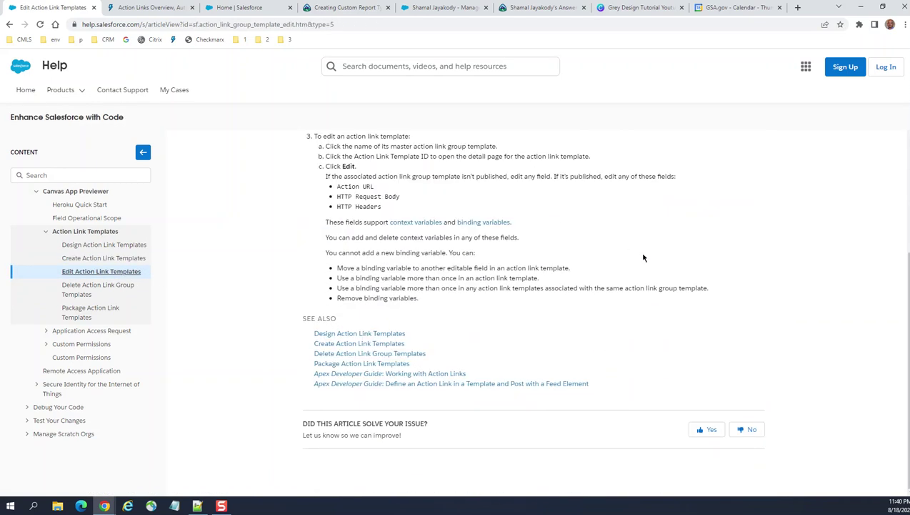
scroll(643, 256, up, 4)
scroll(641, 254, down, 2)
Review the Delete Action Link Group Templates topic and the Package Action Link Templates topic.
click(74, 289)
scroll(492, 220, down, 3)
scroll(491, 220, up, 2)
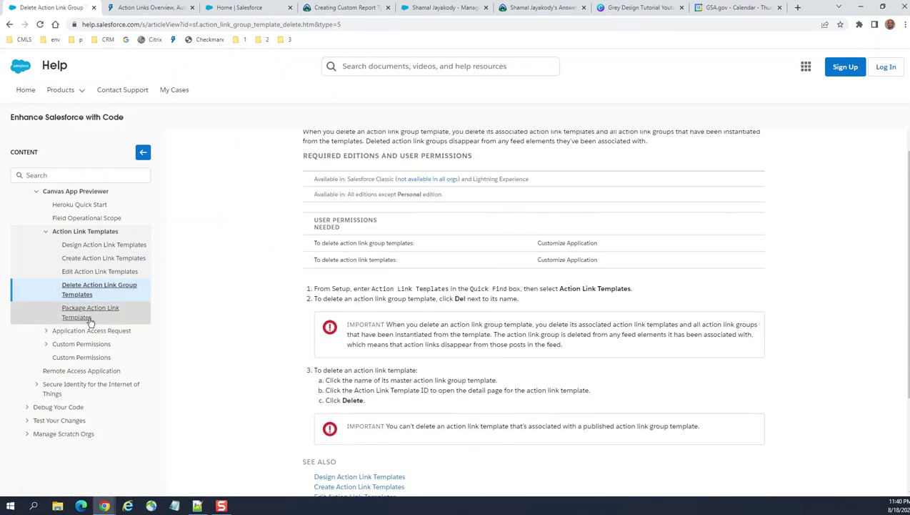
click(87, 315)
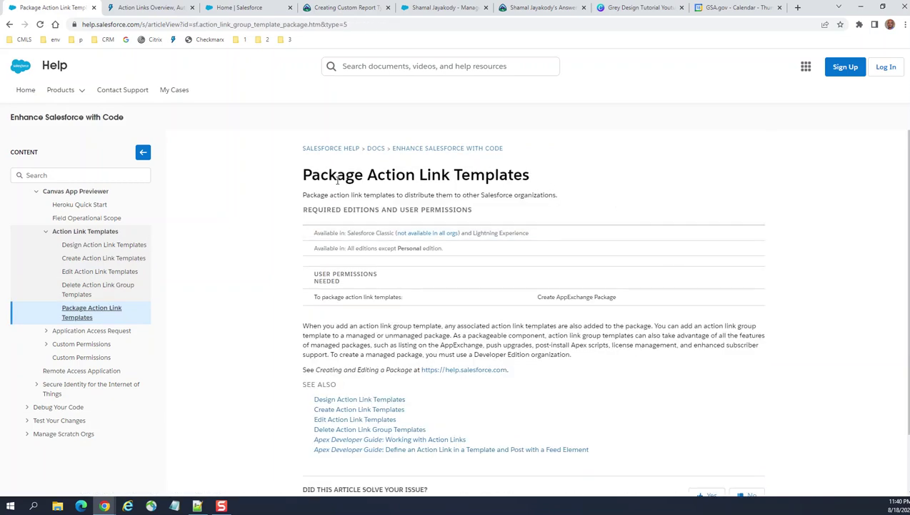
scroll(689, 186, down, 1)
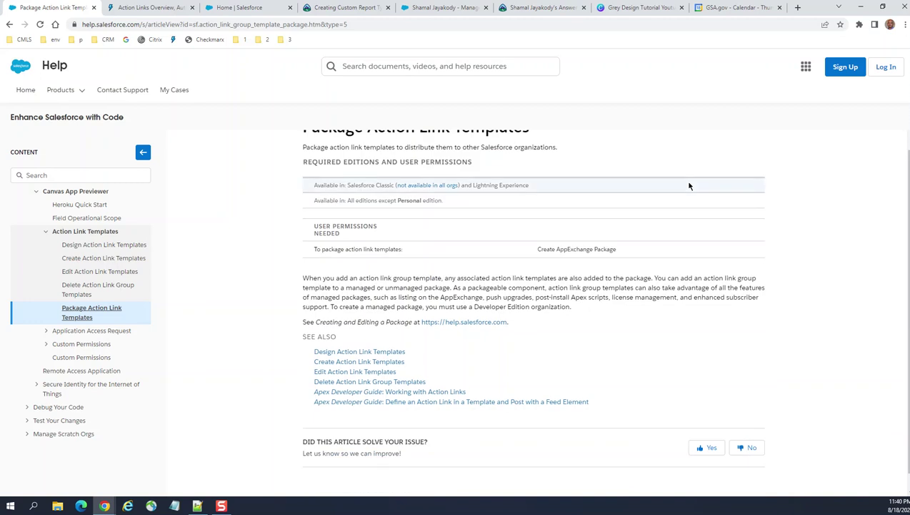